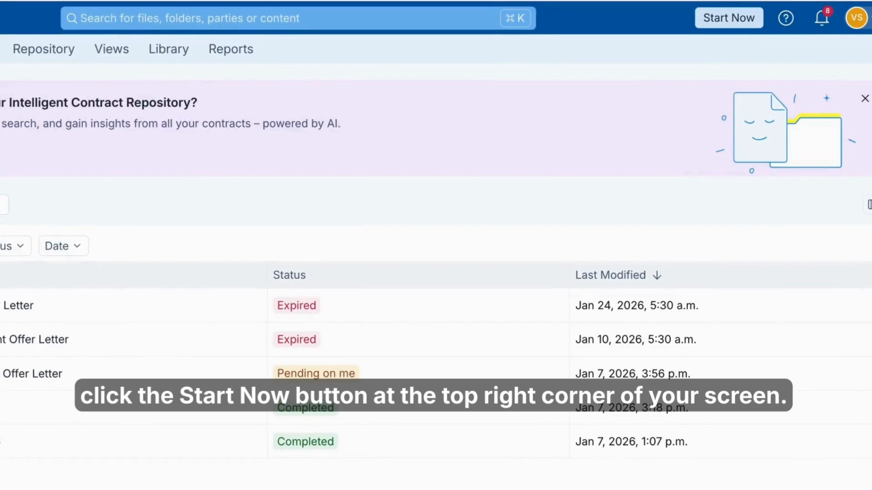
# Start a new Send for Signature transaction and keep it in the Human Resources space
pyautogui.click(729, 18)
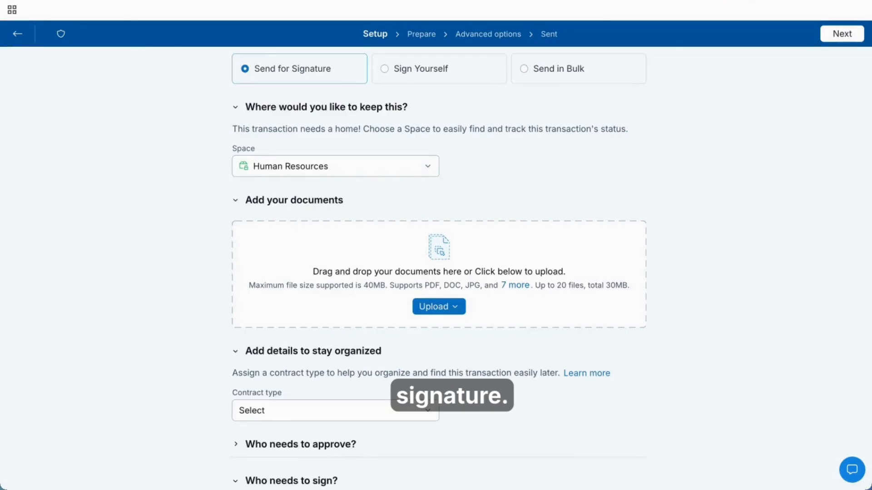
pyautogui.click(351, 161)
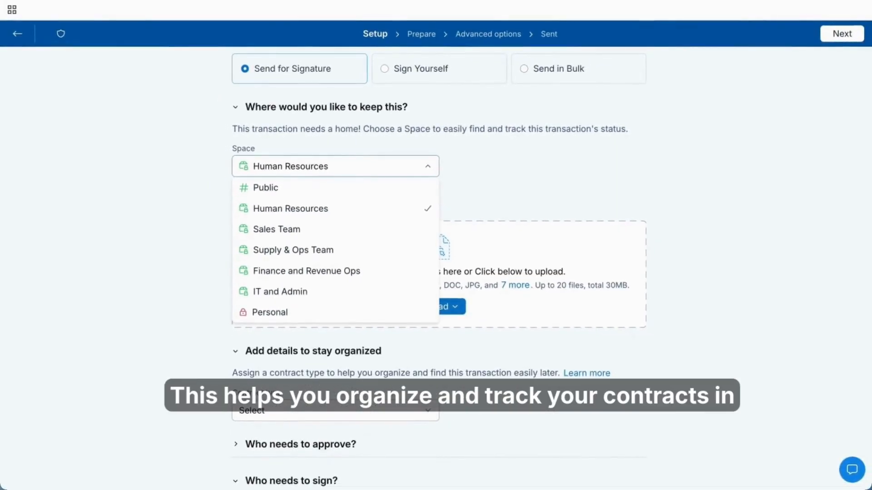
pyautogui.click(350, 166)
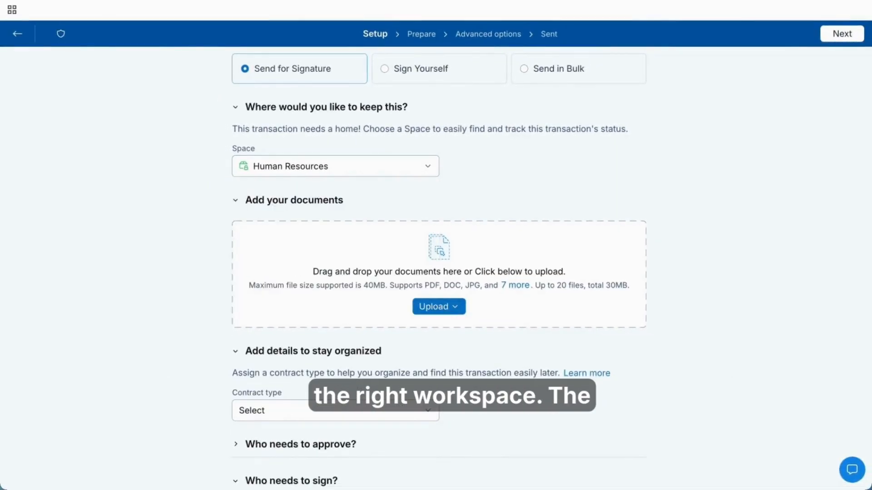
# Upload the Nimbus corp sales agreement PDF from the computer's Downloads folder
pyautogui.scroll(-1, 476, 238)
pyautogui.scroll(-1, 476, 238)
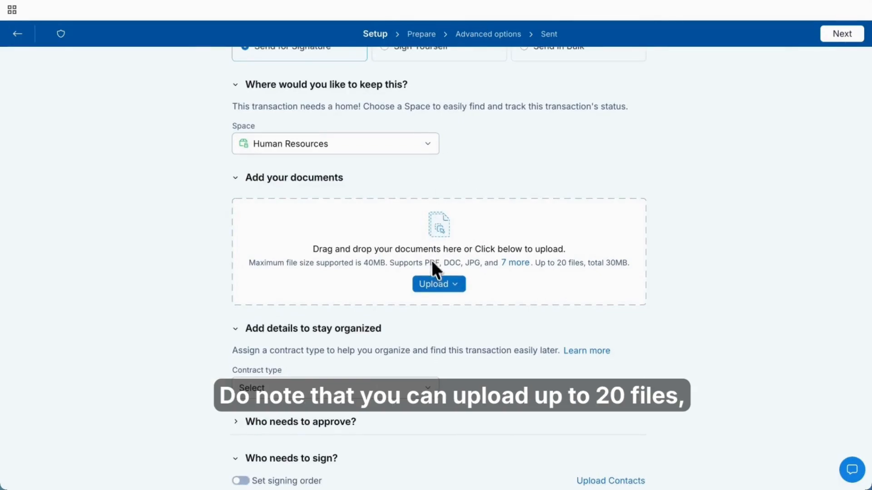
pyautogui.click(438, 287)
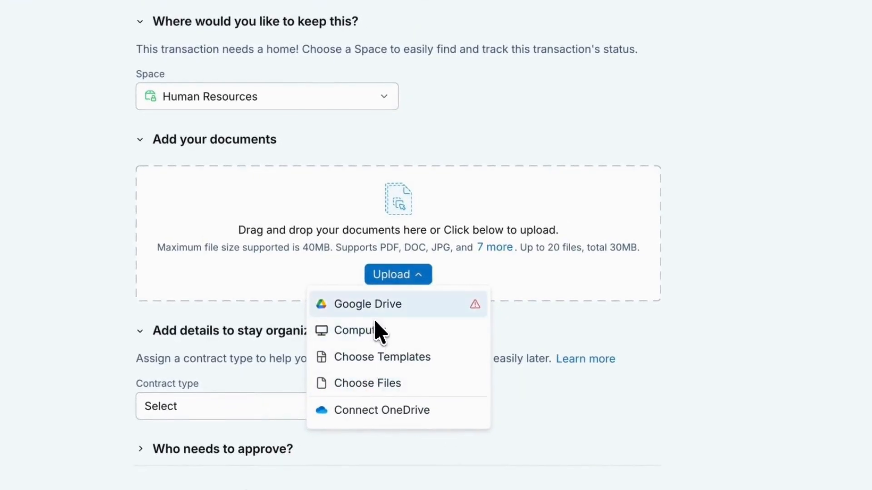
pyautogui.click(401, 371)
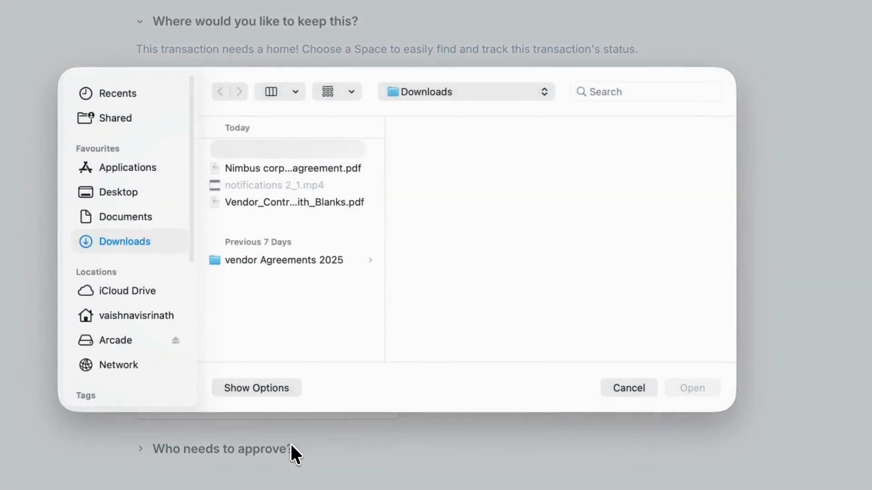
pyautogui.click(317, 169)
pyautogui.click(693, 388)
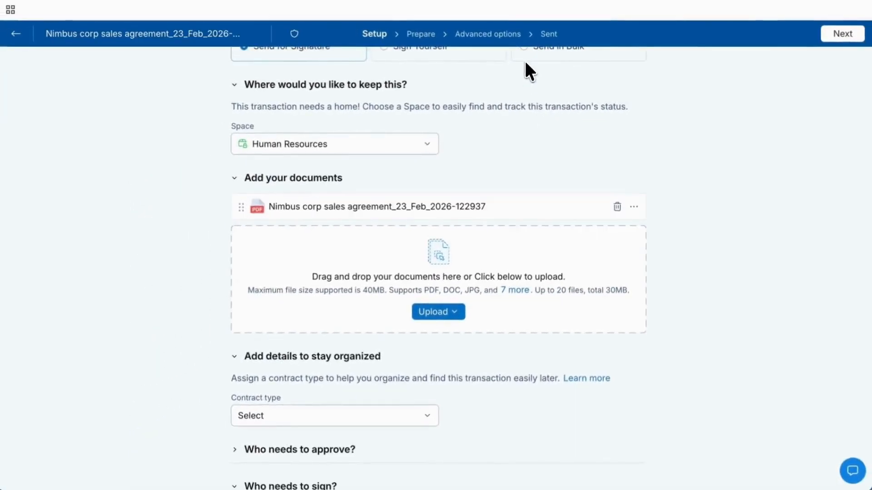
# Set the contract type to Non disclosure agreement
pyautogui.scroll(-4, 490, 248)
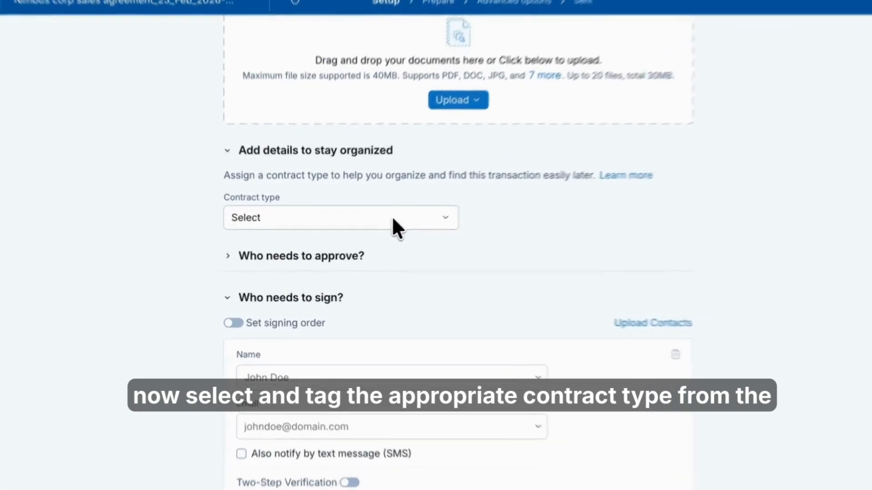
pyautogui.click(383, 223)
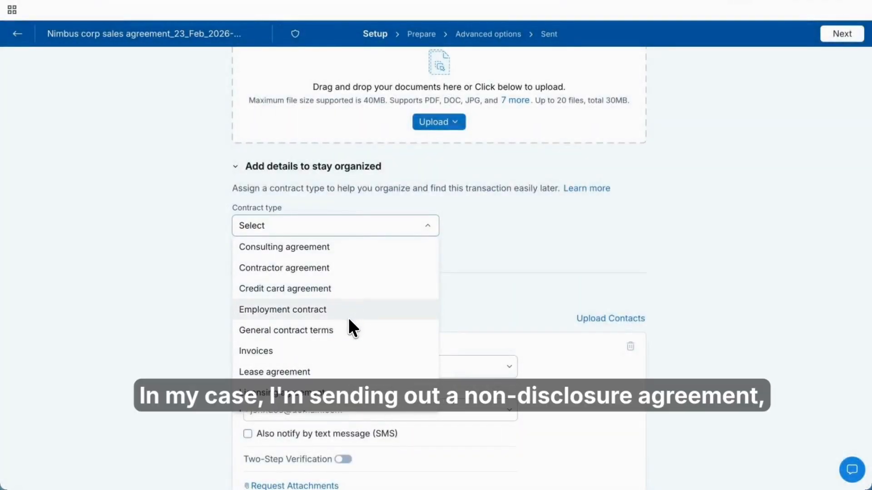
pyautogui.scroll(-1, 348, 318)
pyautogui.scroll(-5, 349, 319)
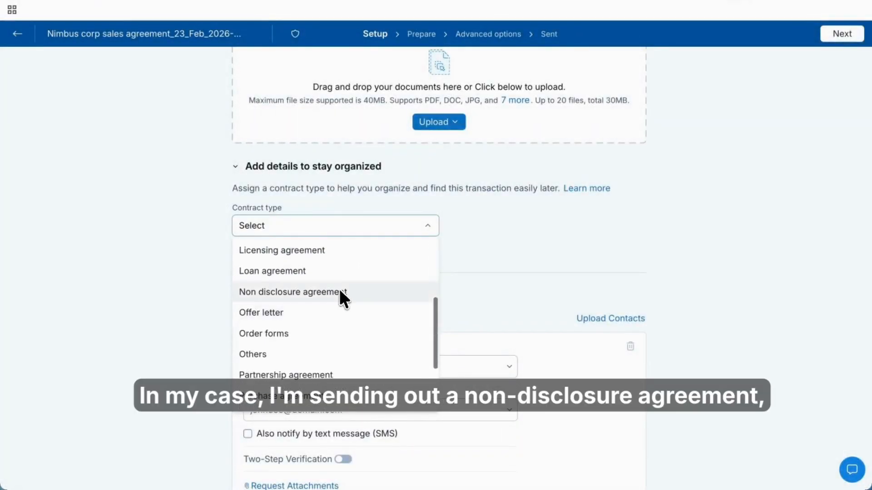
pyautogui.click(339, 290)
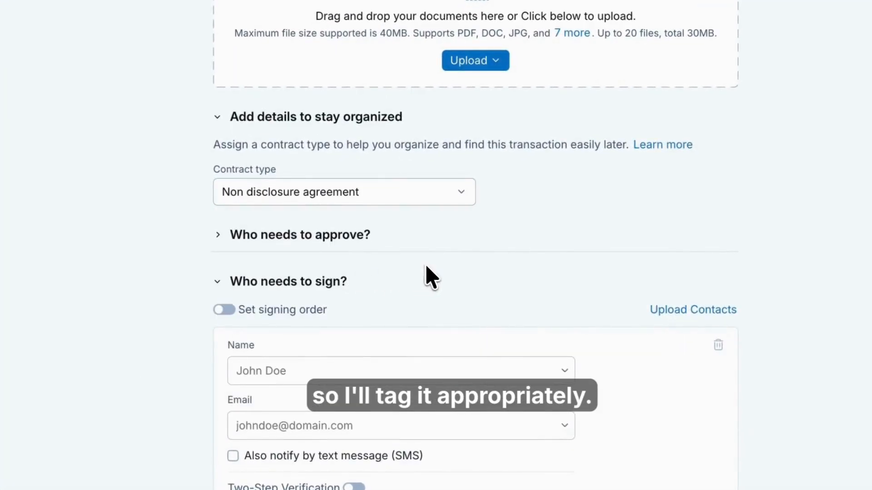
# Enter the names and emails of two approvers and enable the approval order
pyautogui.scroll(-1, 405, 312)
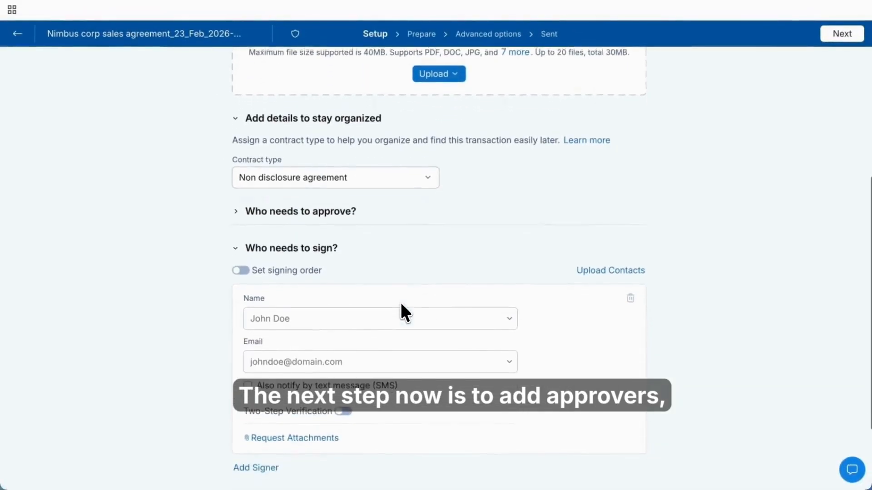
pyautogui.scroll(-1, 400, 302)
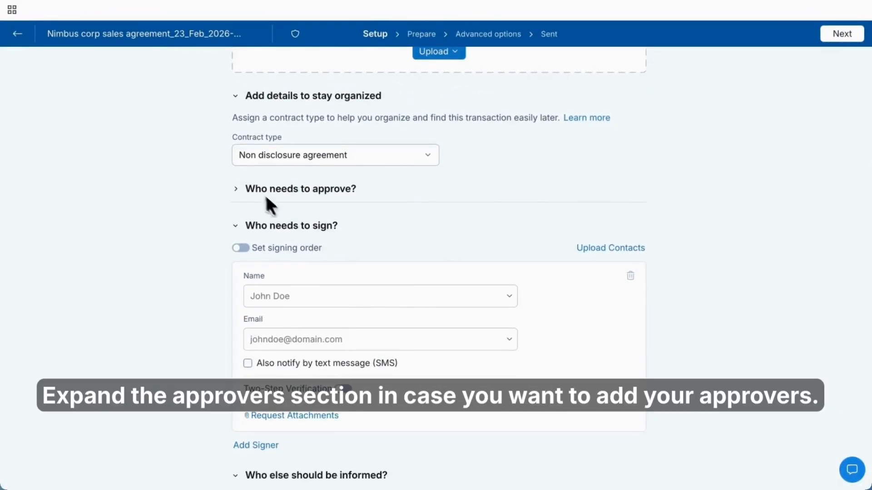
pyautogui.click(236, 190)
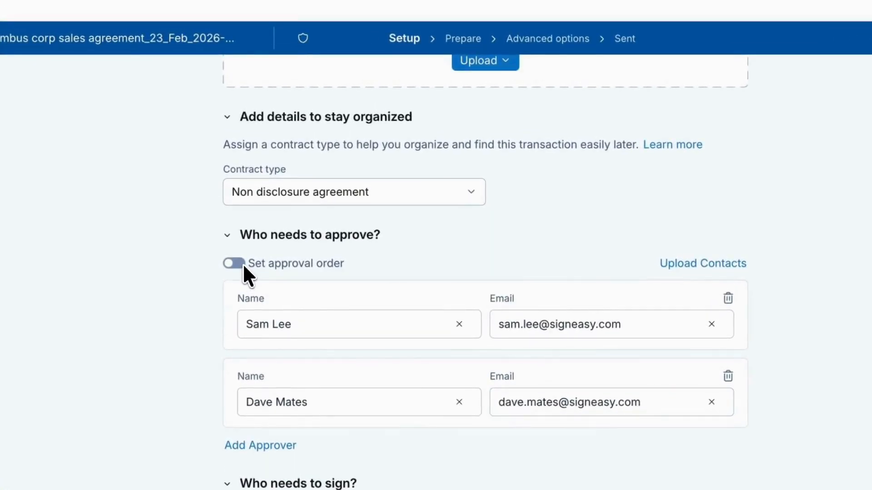
pyautogui.click(243, 268)
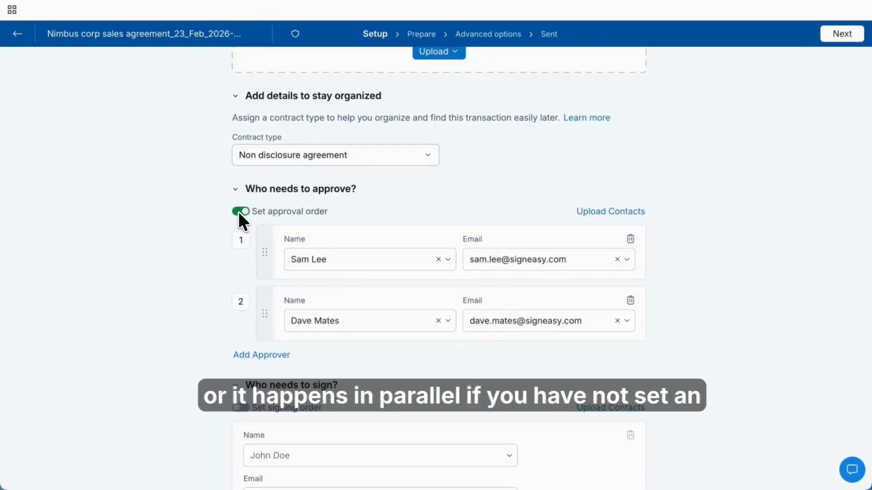
# Enter names and emails for two signers in a set signing order, fill in the observer's email, and continue to Prepare
pyautogui.scroll(-1, 291, 328)
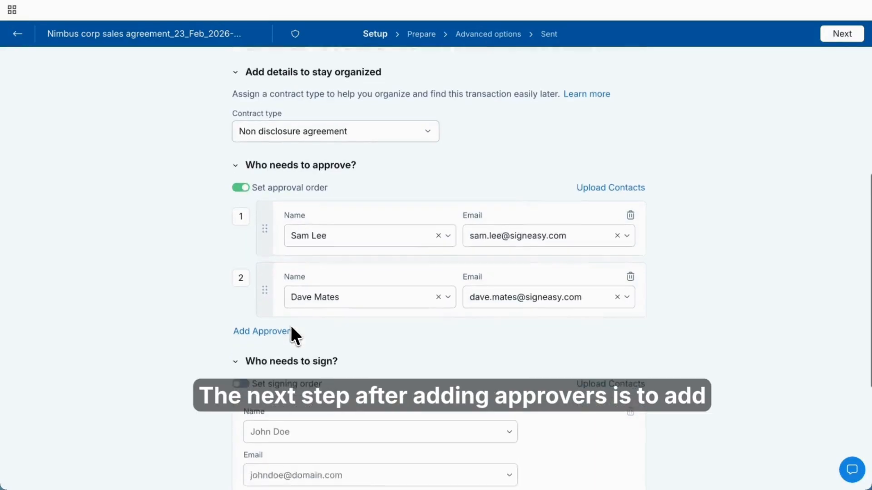
pyautogui.scroll(-4, 291, 328)
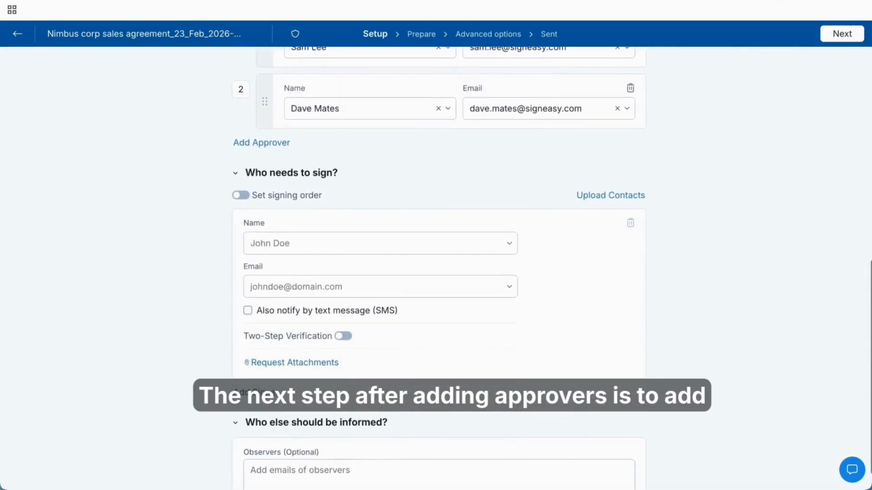
pyautogui.scroll(-1, 290, 326)
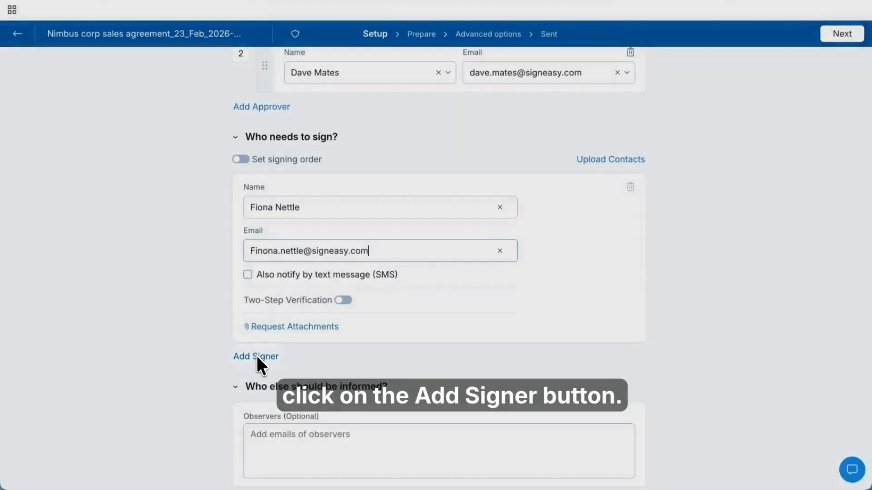
pyautogui.click(257, 355)
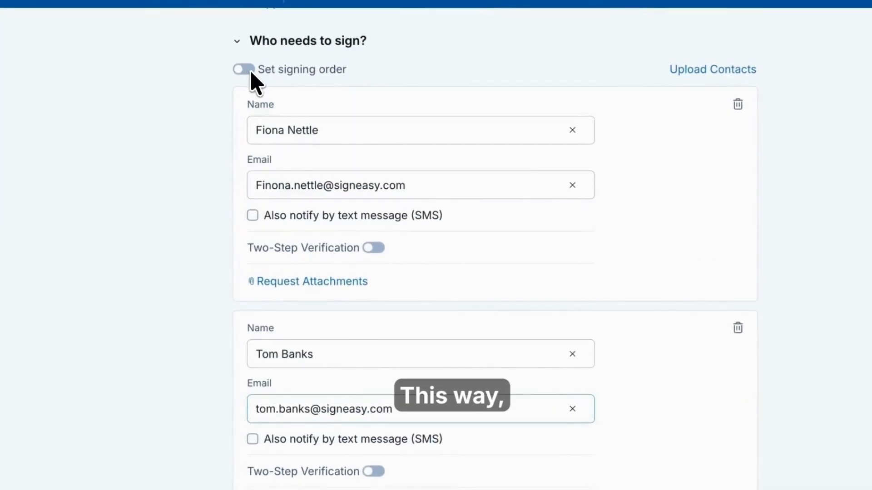
pyautogui.click(244, 70)
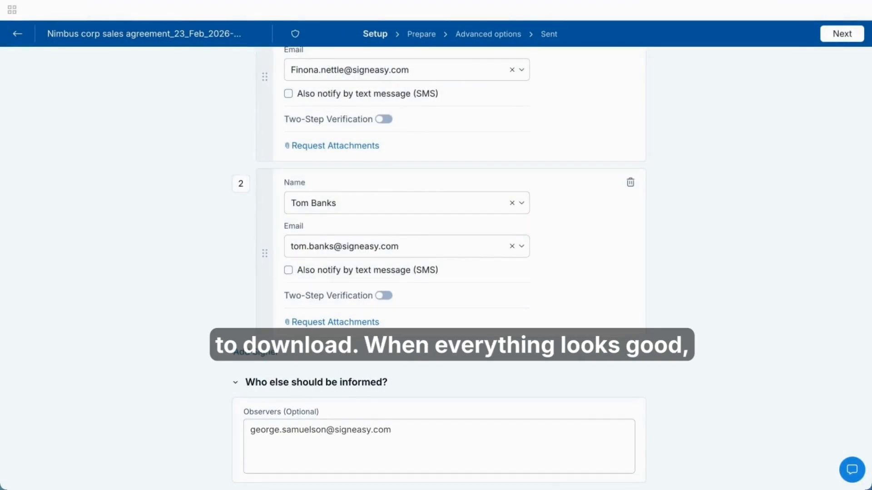
pyautogui.click(837, 35)
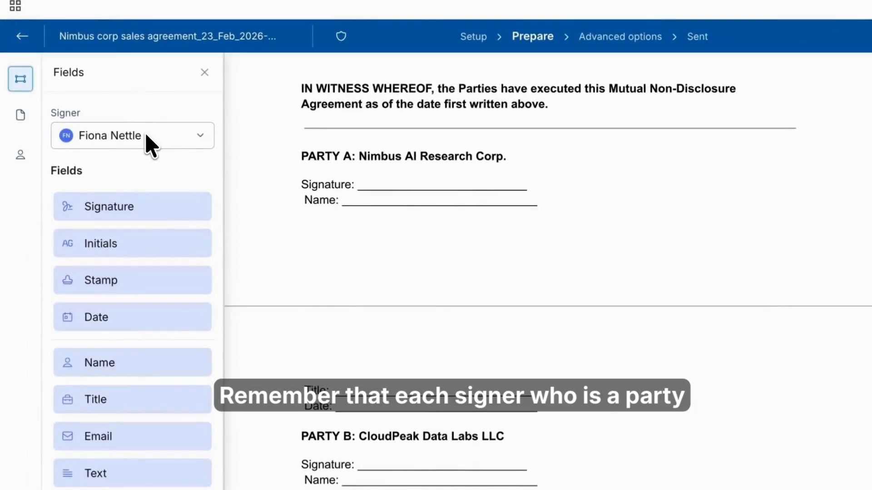
# Place Signature, Name, Title and Date fields for the first signer under Party A: Nimbus AI Research Corp
pyautogui.click(146, 137)
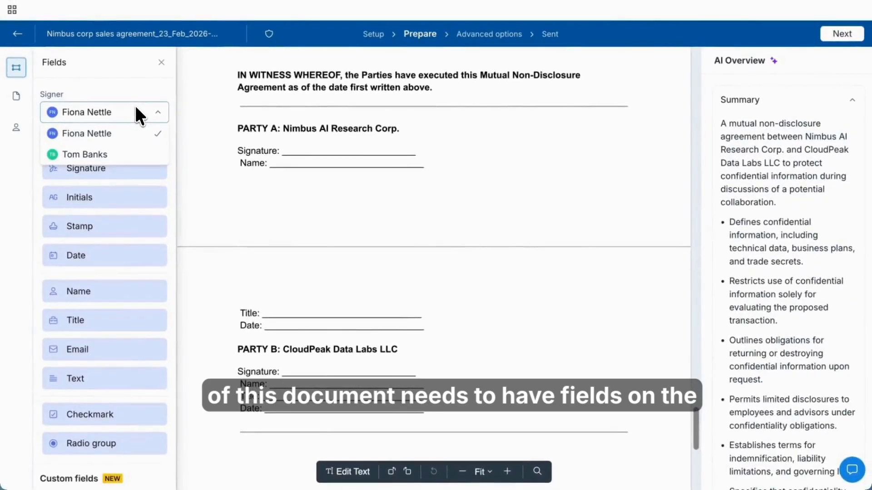
pyautogui.click(157, 112)
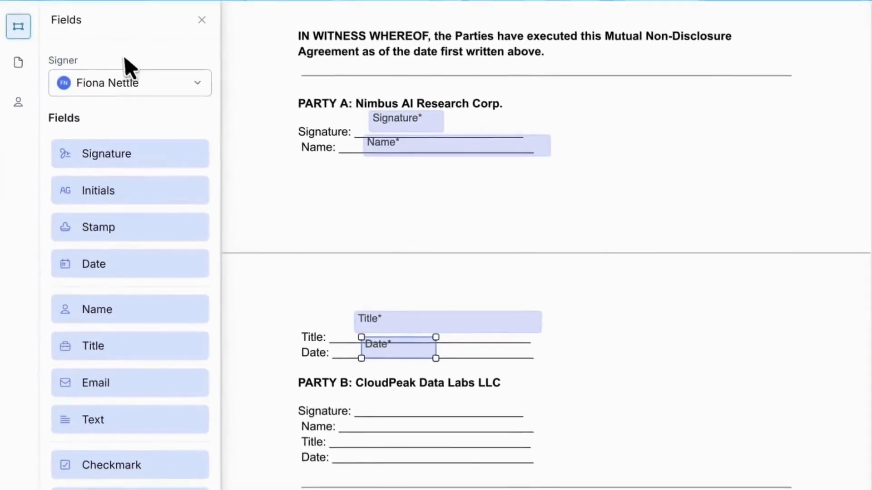
# Place Signature, Name, Title and Date fields for the second signer under Party B: CloudPeak Data Labs LLC
pyautogui.click(110, 85)
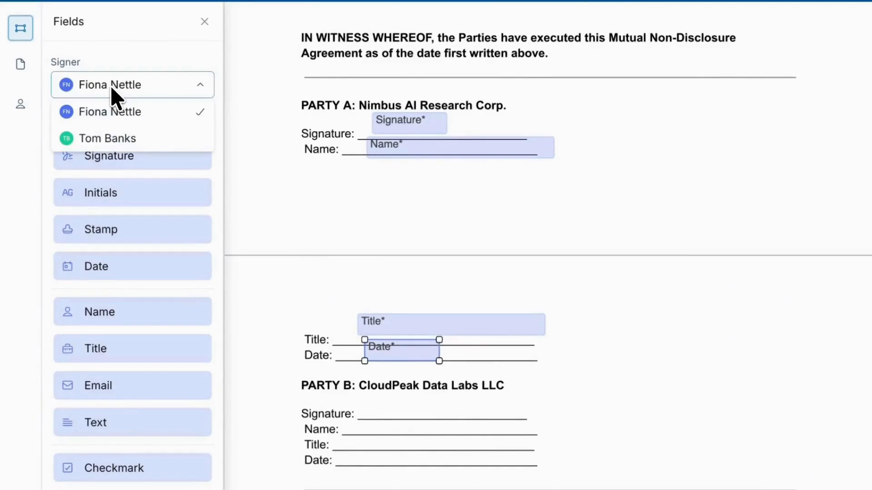
pyautogui.click(112, 139)
pyautogui.scroll(-1, 184, 252)
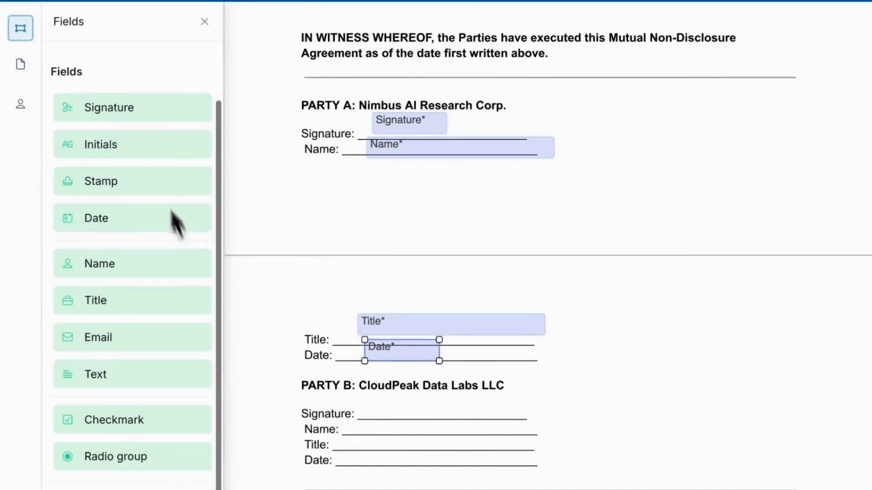
pyautogui.moveTo(132, 111)
pyautogui.mouseDown()
pyautogui.moveTo(383, 389)
pyautogui.moveTo(379, 404)
pyautogui.mouseUp()
pyautogui.scroll(-2, 379, 404)
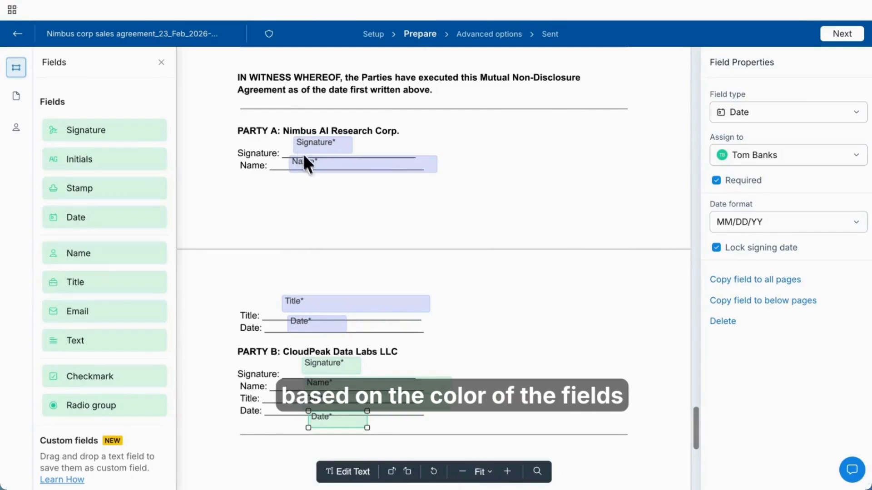
# Save a Department text field beside the second signer's Party B fields as a custom field and continue to Advanced options
pyautogui.scroll(-3, 313, 251)
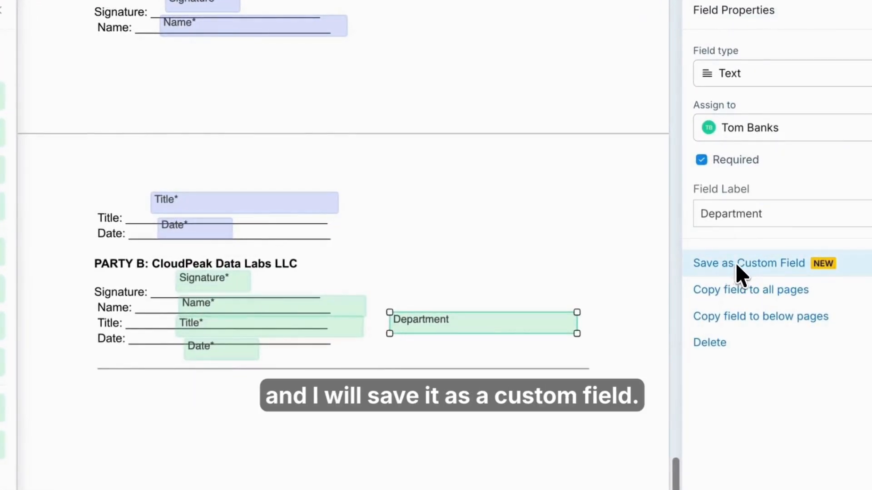
pyautogui.click(742, 268)
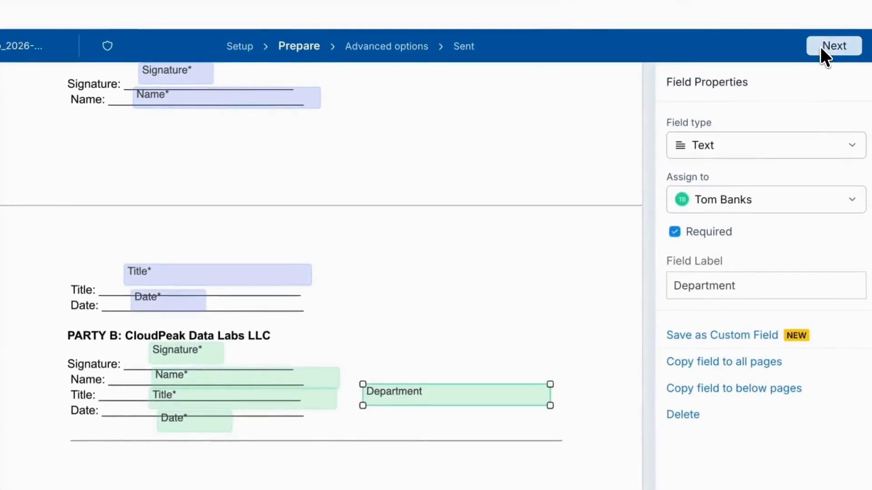
pyautogui.click(832, 35)
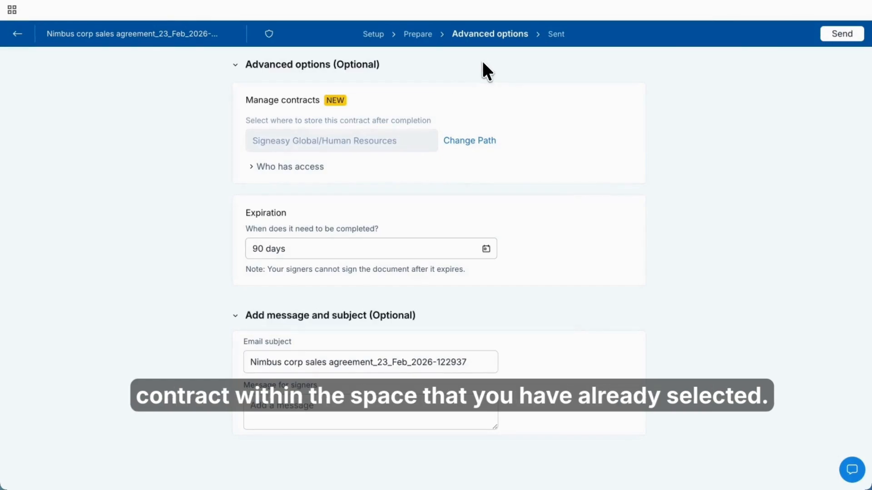
# Change the contract's storage path to the NDA folder in Human Resources
pyautogui.click(466, 141)
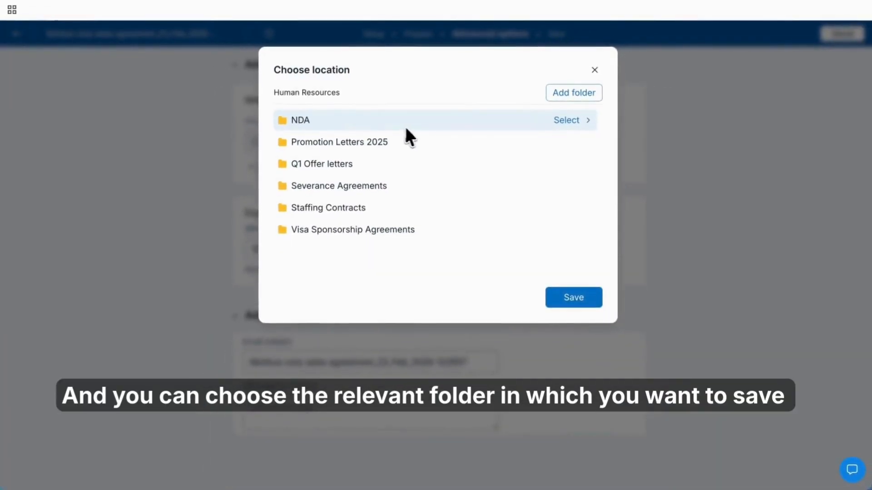
pyautogui.click(568, 121)
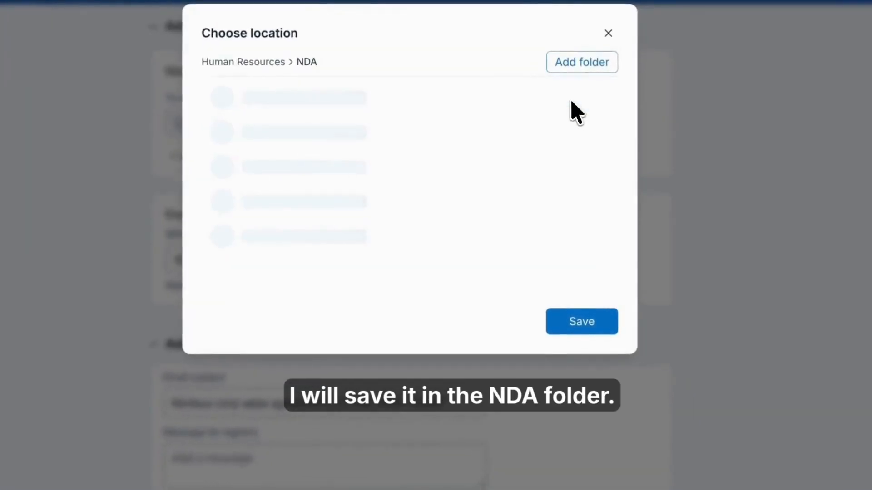
pyautogui.click(582, 320)
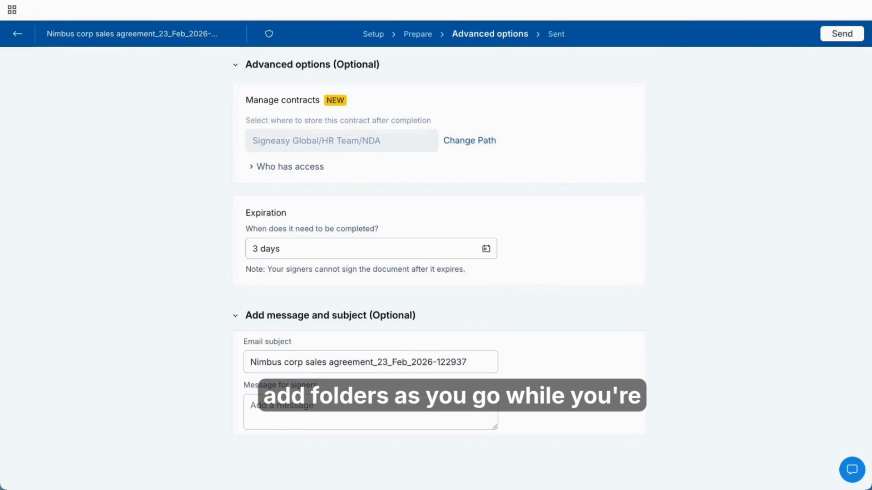
# Start adding a new folder under Human Resources when choosing the contract's storage location
pyautogui.click(481, 141)
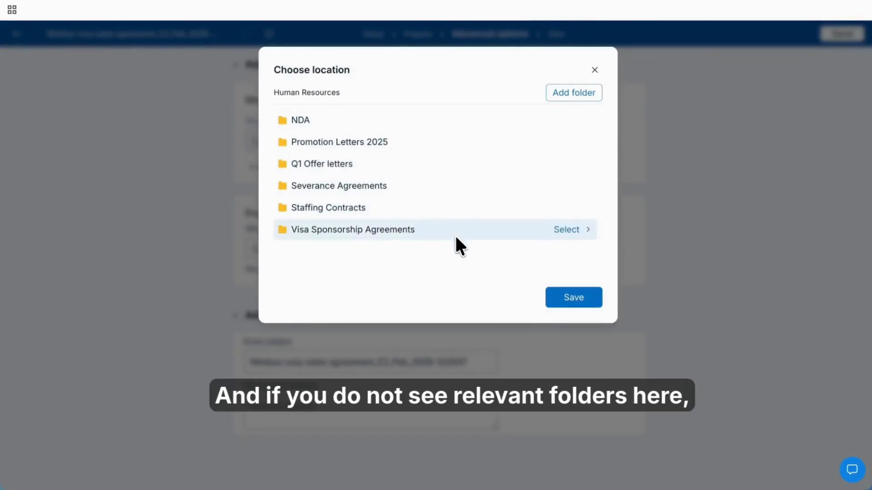
pyautogui.click(563, 94)
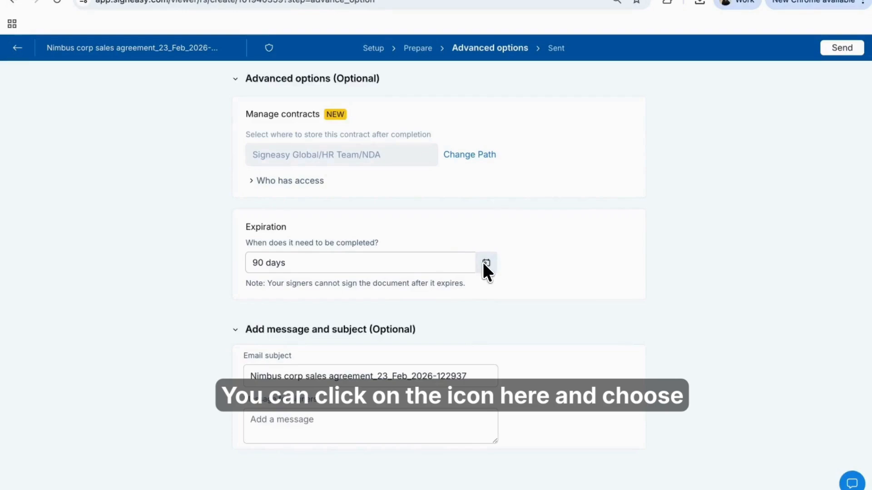
# Set expiration to February 26, 2026, and send the request with the message "Hi Team , here's the updated contract which we have finalized for project nimbus"
pyautogui.click(486, 263)
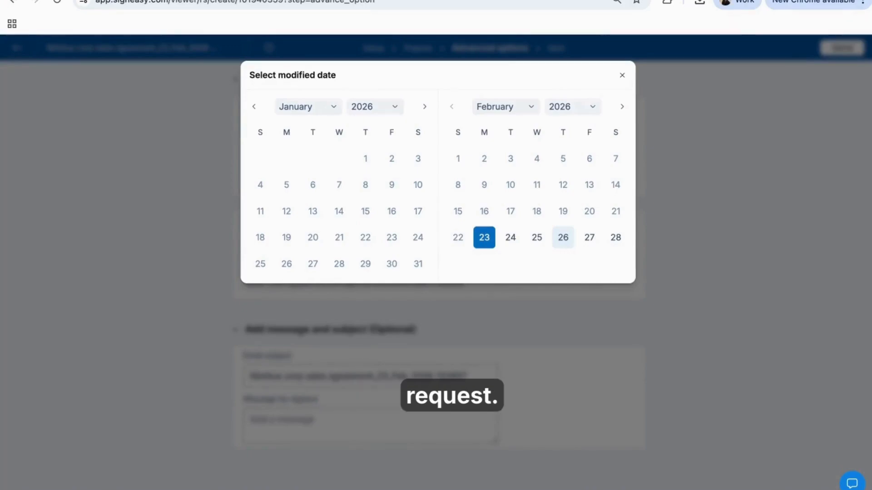
pyautogui.click(563, 237)
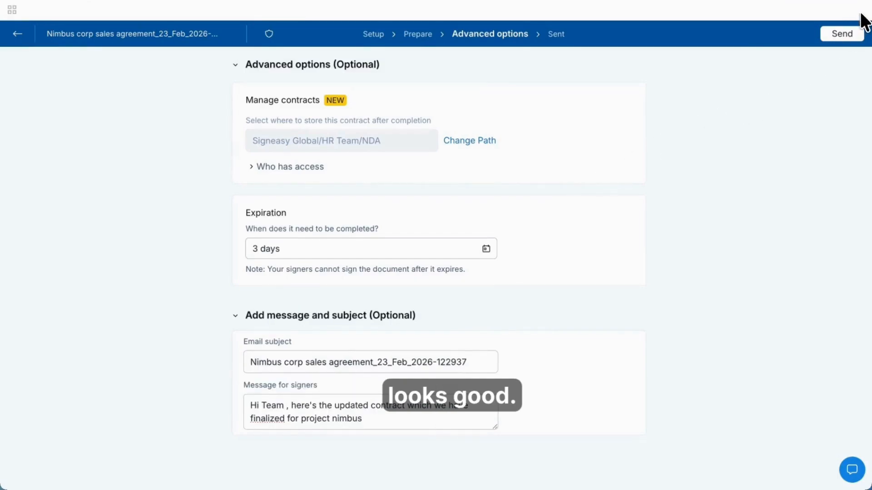
pyautogui.click(843, 34)
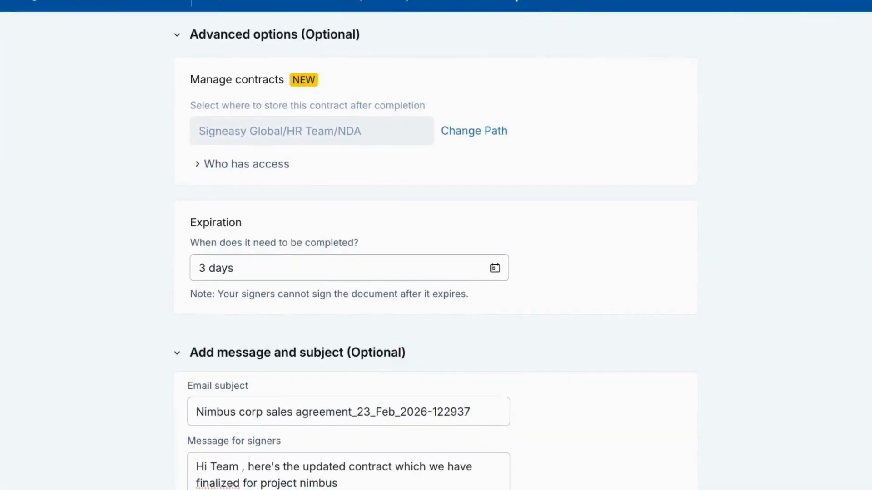